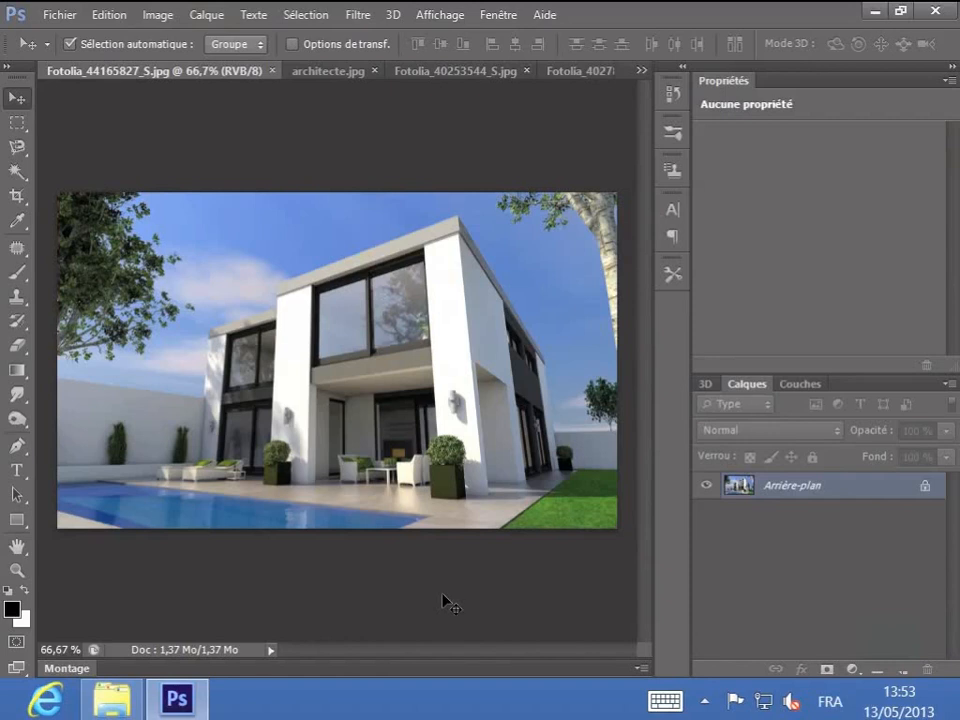
- View the open images architecte.jpg and Fotolia_40253544_S.jpg, ending on Fotolia_40278121_S.jpg
{"action": "left_click", "coordinate": [322, 74]}
{"action": "left_click", "coordinate": [484, 74]}
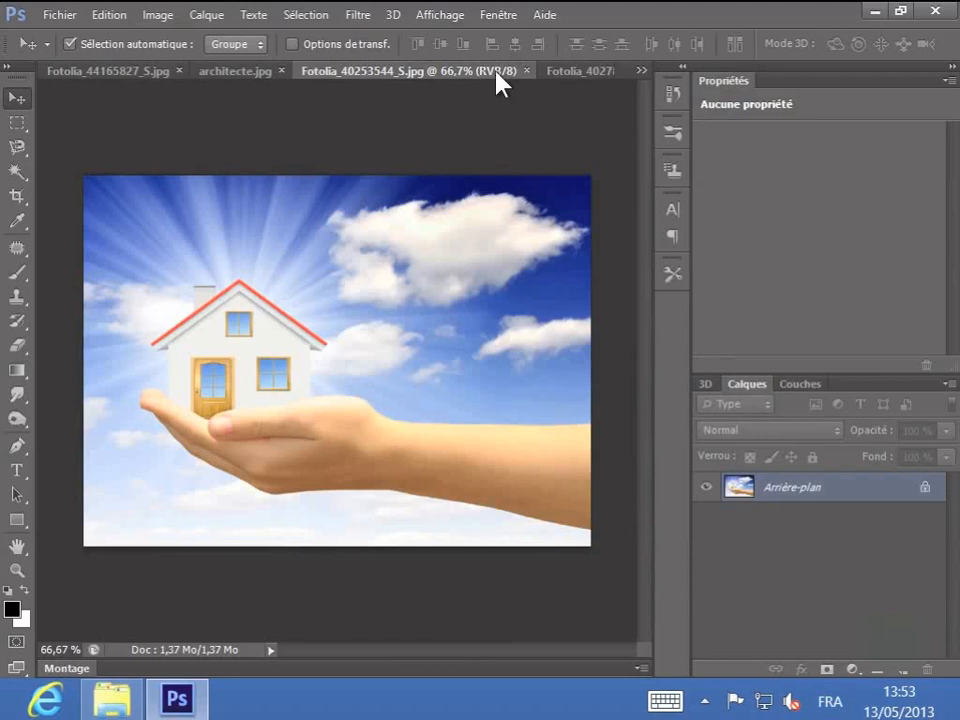
{"action": "left_click", "coordinate": [560, 73]}
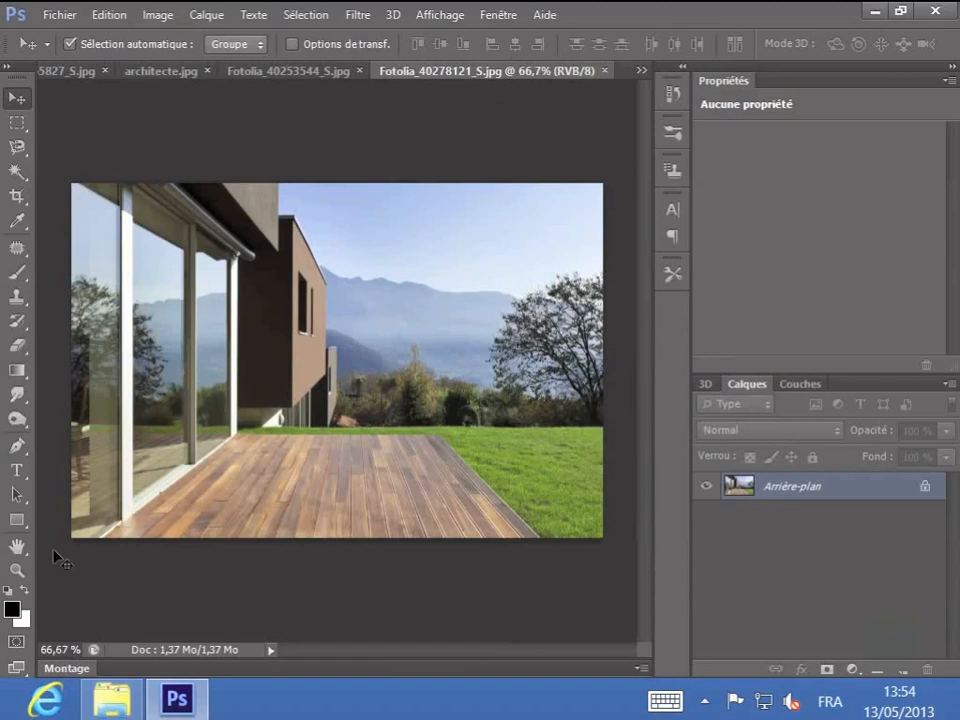
- Show the terrace image in full screen with menus and in full screen without menus, and return to standard window mode
{"action": "left_click", "coordinate": [16, 667]}
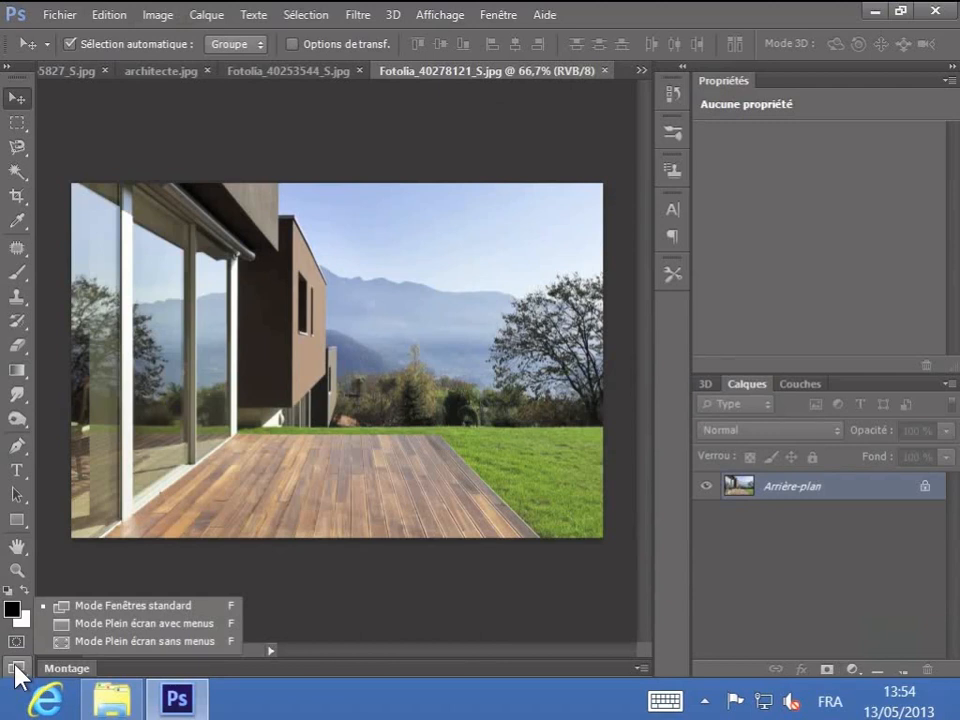
{"action": "left_click", "coordinate": [99, 625]}
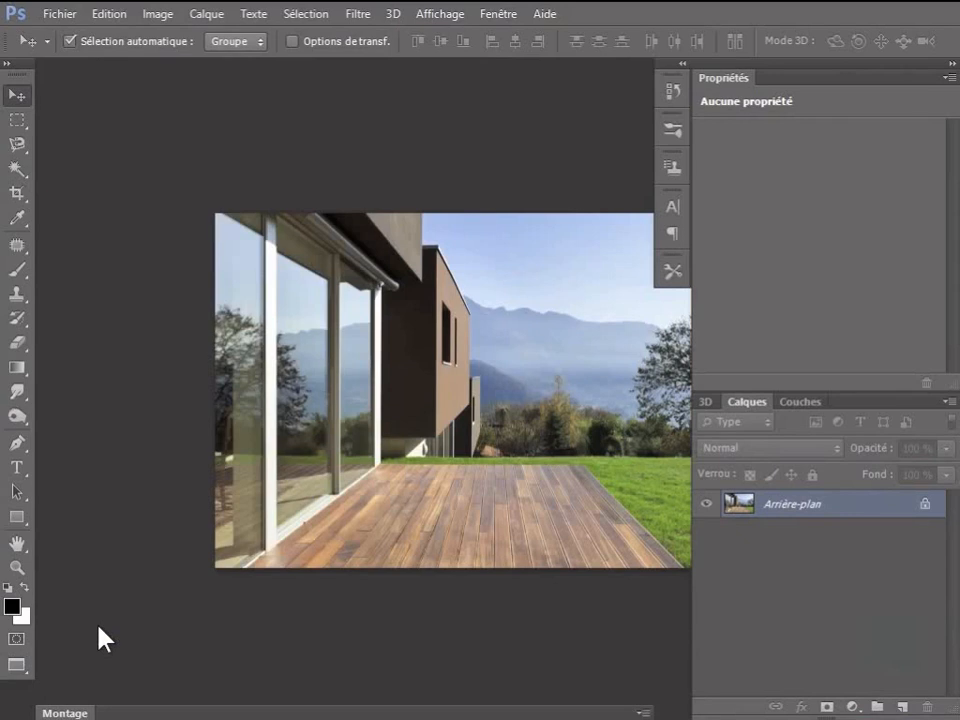
{"action": "left_click", "coordinate": [19, 663]}
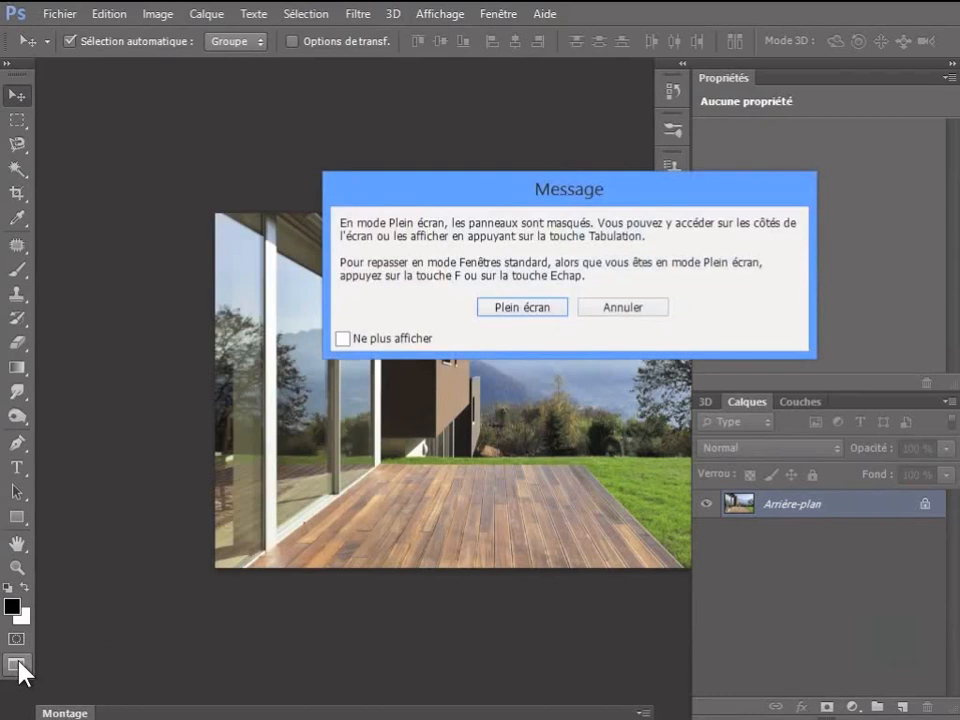
{"action": "left_click", "coordinate": [544, 309]}
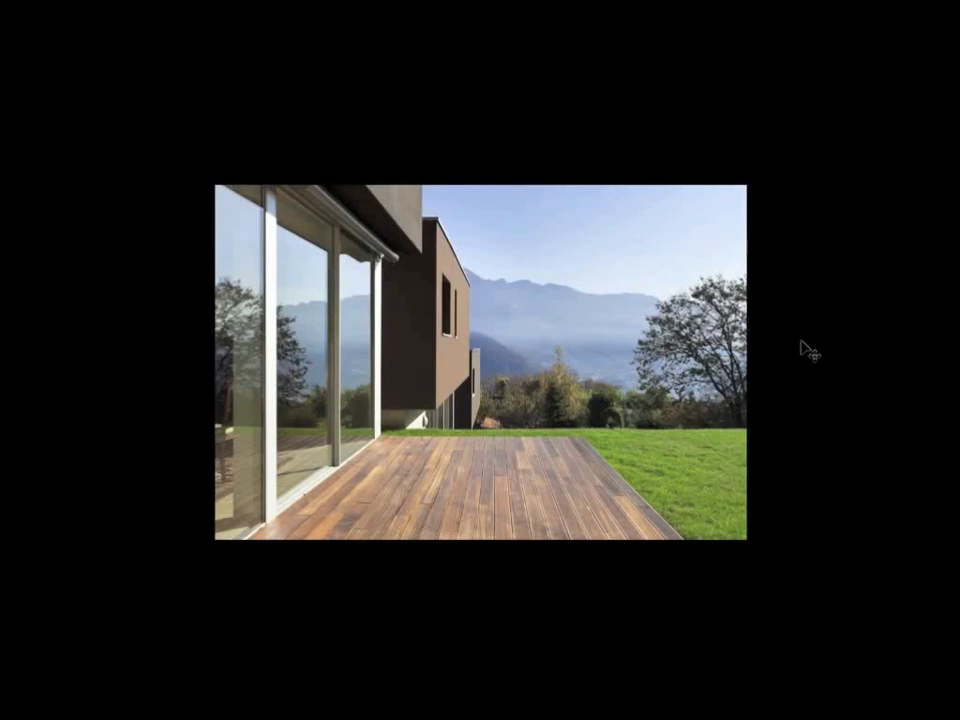
{"action": "key", "text": "f"}
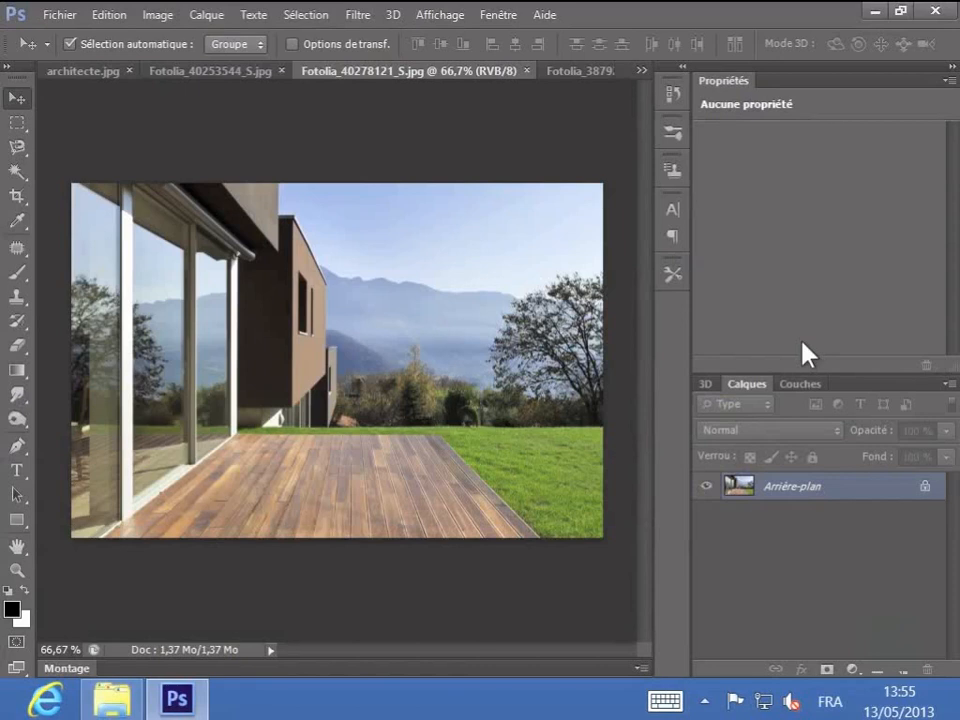
- Bring up architecte.jpg and display it in its own floating window
{"action": "left_click", "coordinate": [220, 74]}
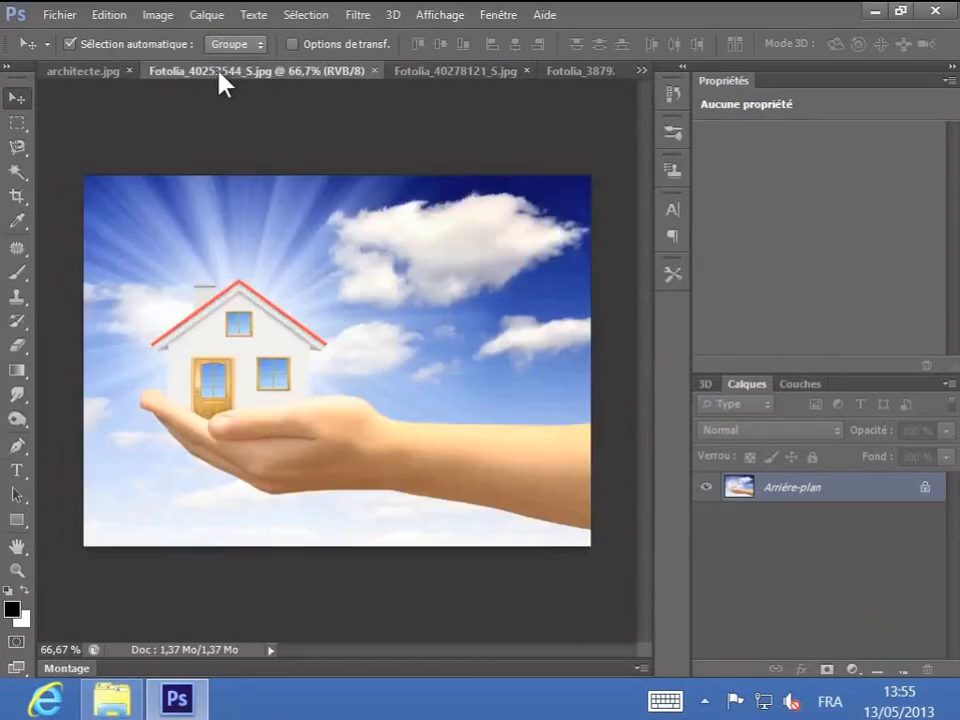
{"action": "left_click", "coordinate": [97, 73]}
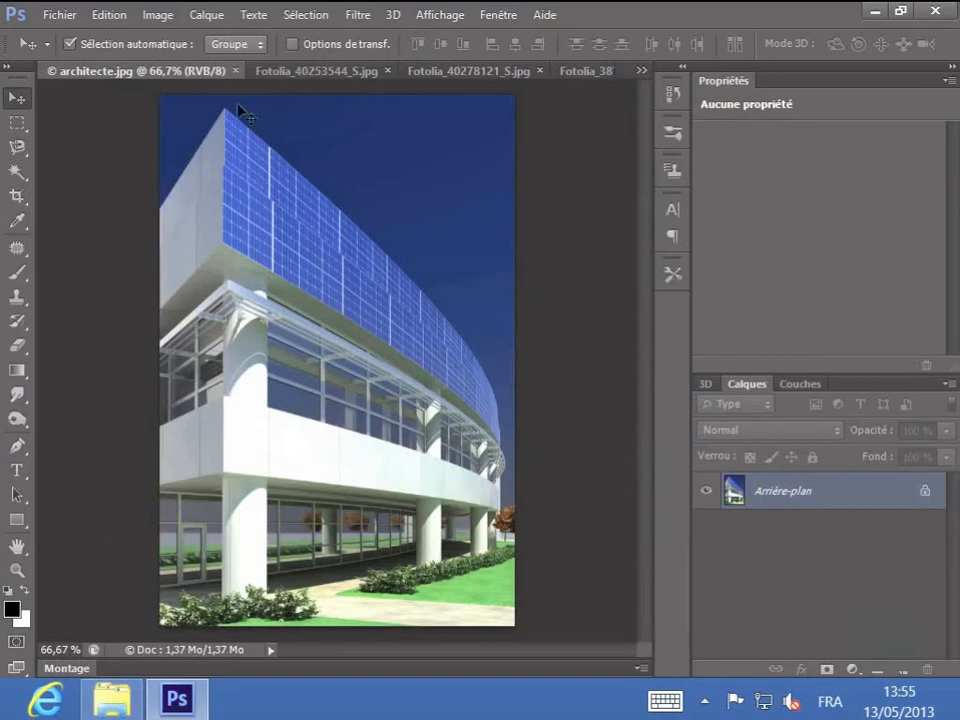
{"action": "left_click", "coordinate": [490, 16]}
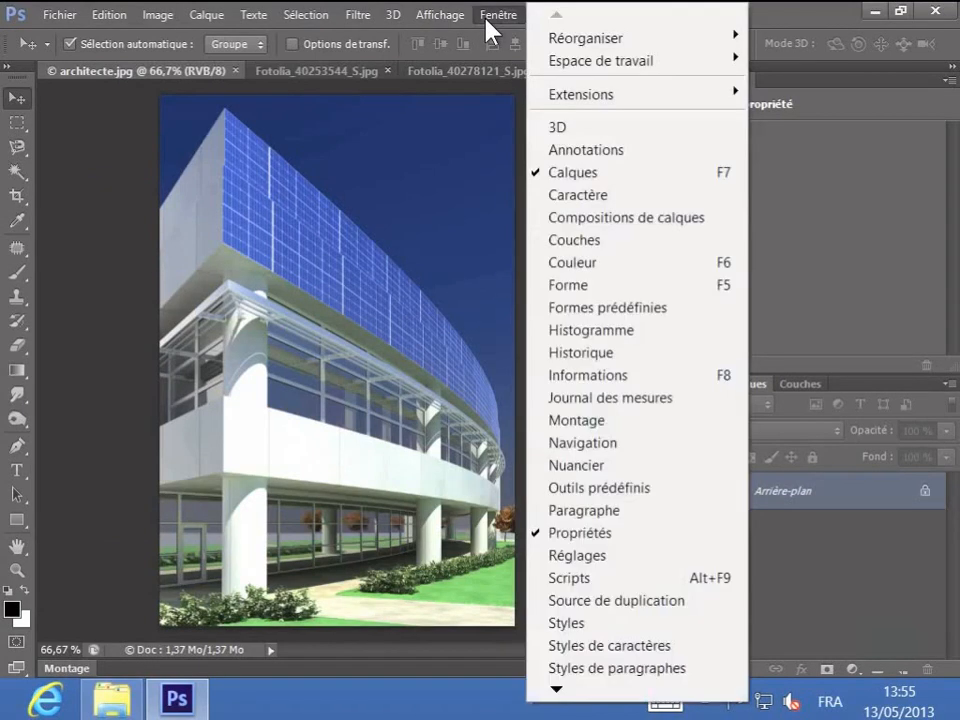
{"action": "mouse_move", "coordinate": [540, 40]}
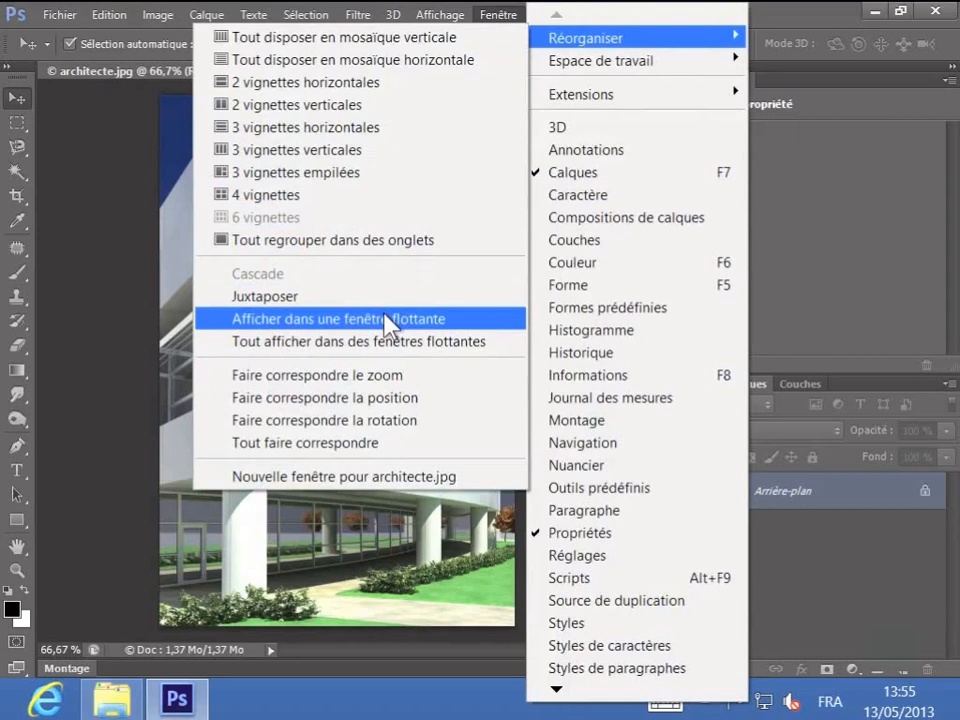
{"action": "left_click", "coordinate": [318, 328]}
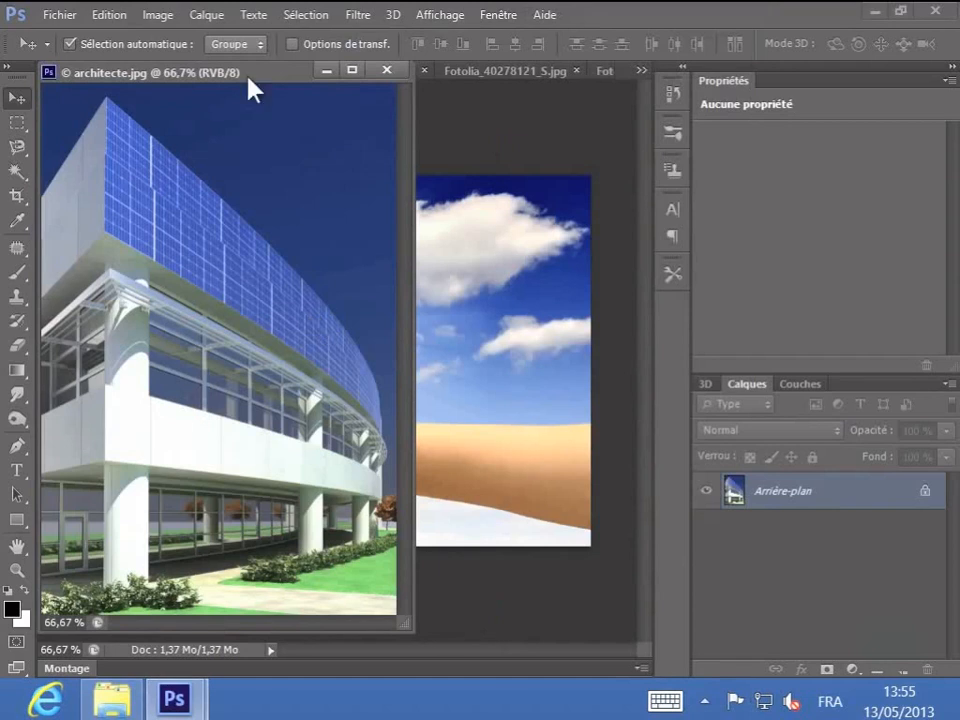
- Shrink the floating architecte.jpg window and reposition it over the tabbed document behind it
{"action": "left_click_drag", "start_coordinate": [248, 80], "coordinate": [461, 97]}
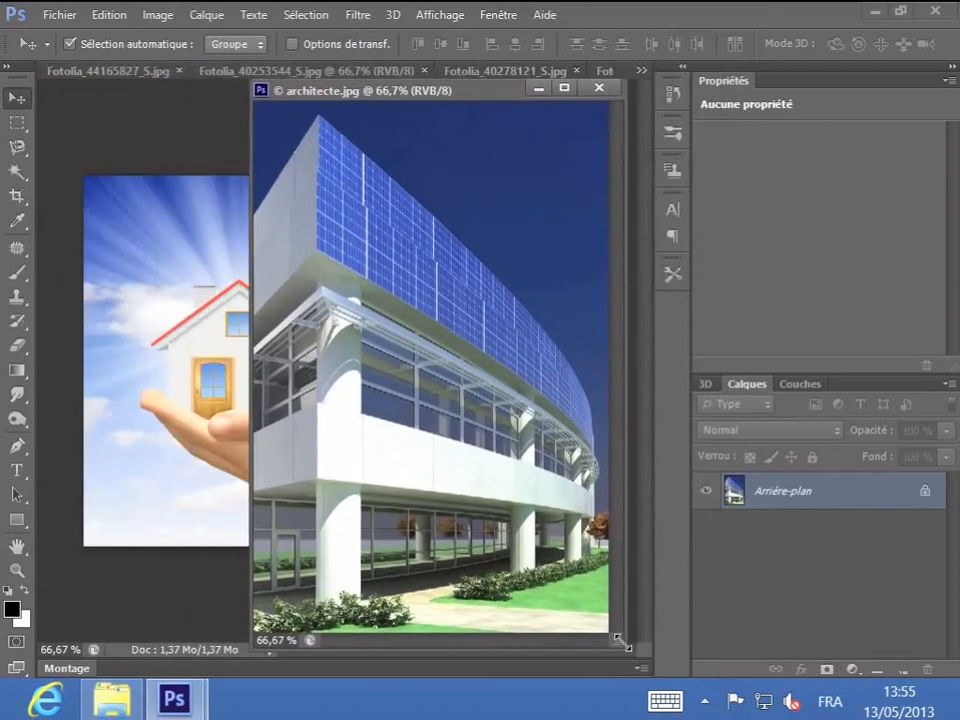
{"action": "left_click_drag", "start_coordinate": [621, 646], "coordinate": [541, 525]}
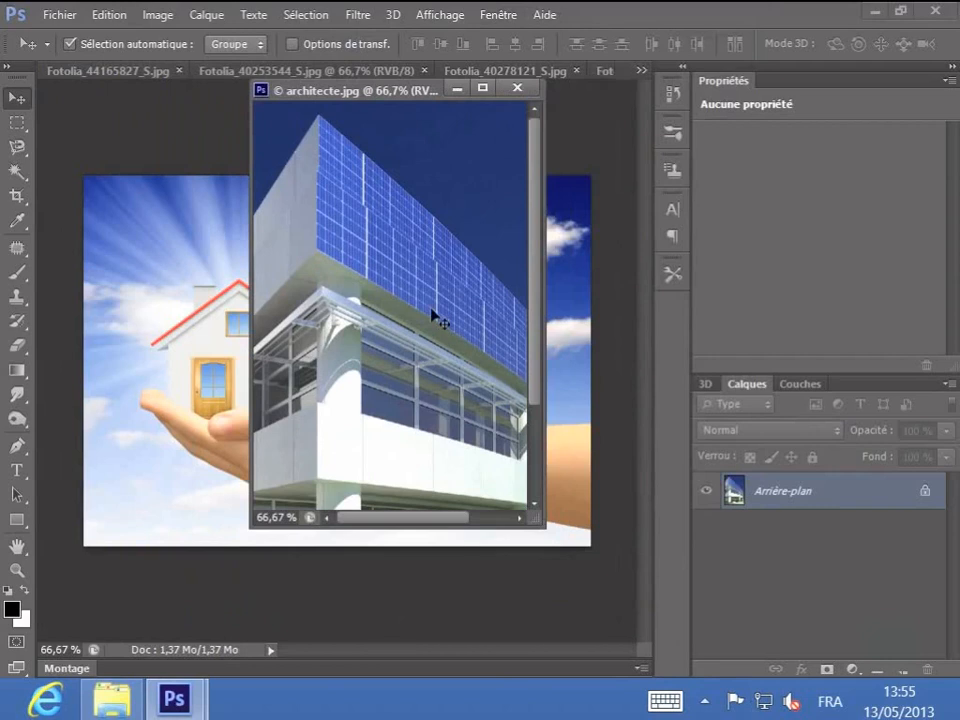
{"action": "left_click_drag", "start_coordinate": [388, 92], "coordinate": [188, 120]}
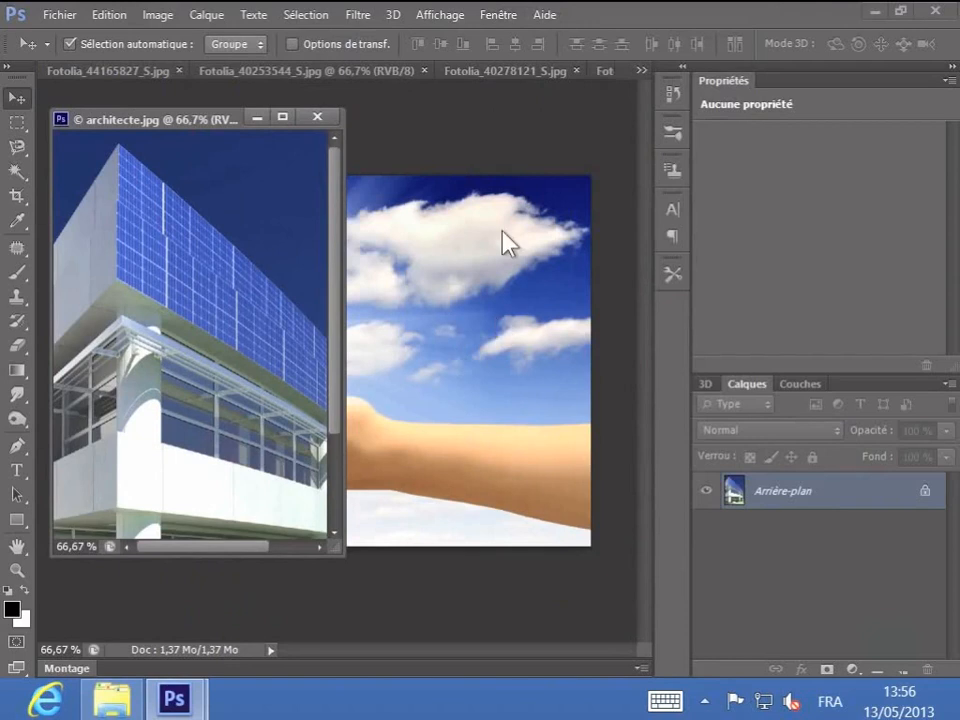
- Display all open documents in floating windows and regroup them all into tabs
{"action": "left_click", "coordinate": [498, 16]}
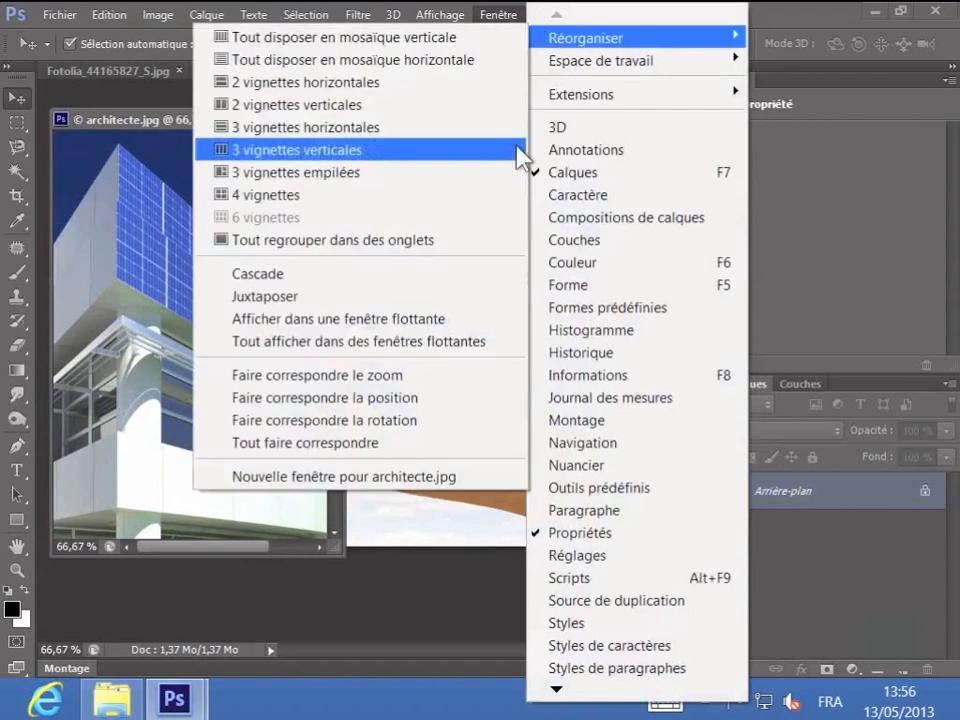
{"action": "left_click", "coordinate": [397, 341]}
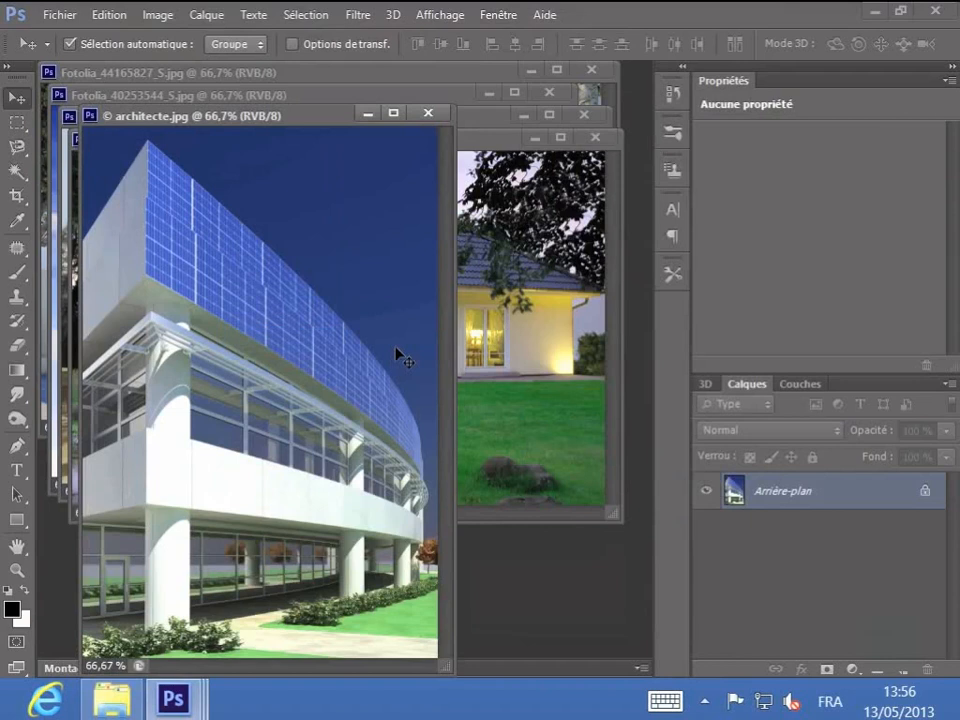
{"action": "left_click", "coordinate": [495, 22]}
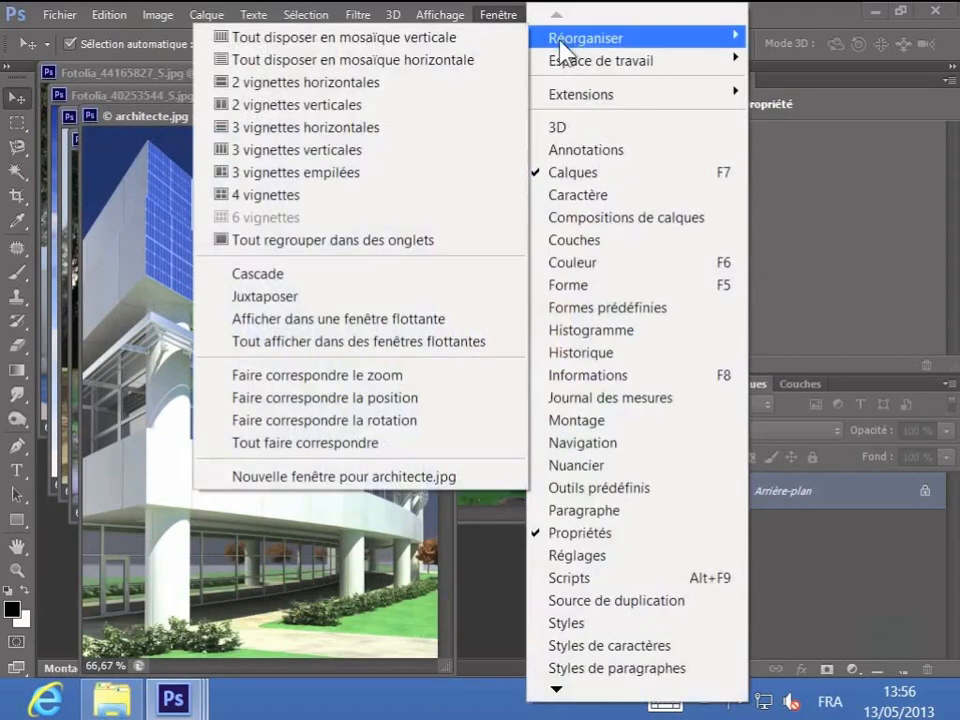
{"action": "left_click", "coordinate": [382, 256]}
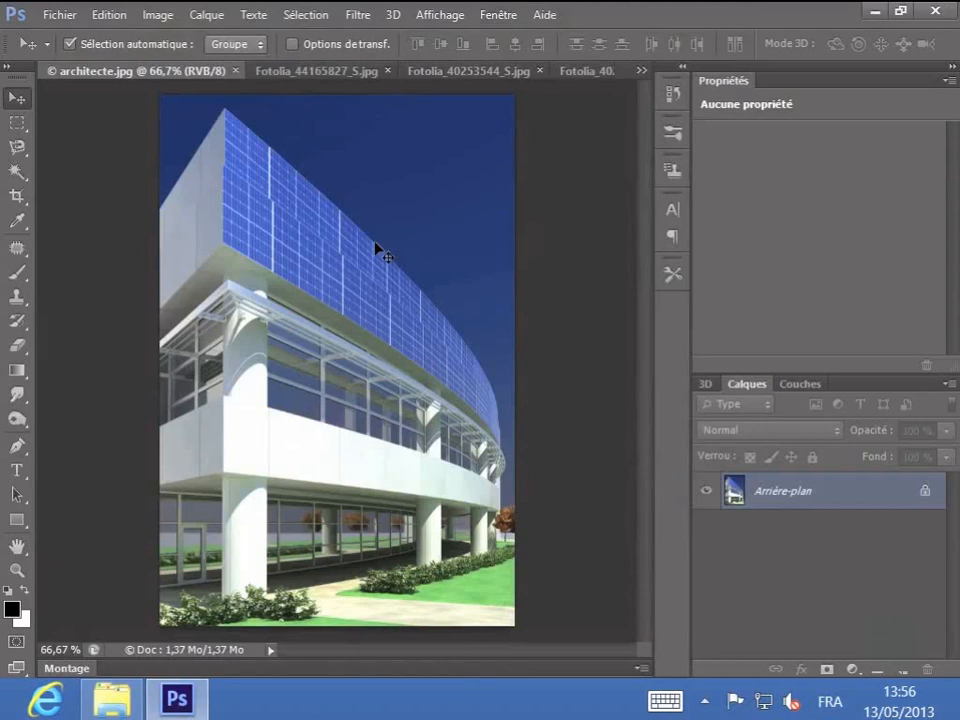
- In the Interface preferences, disable docking of floating document windows and opening documents in new tabs
{"action": "left_click", "coordinate": [105, 17]}
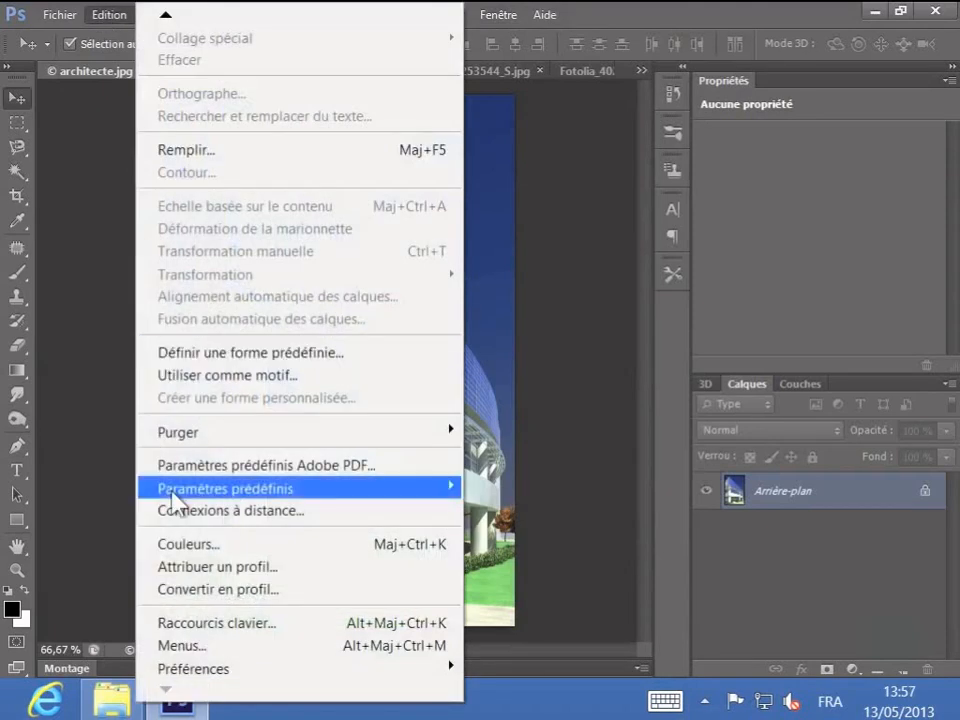
{"action": "mouse_move", "coordinate": [183, 672]}
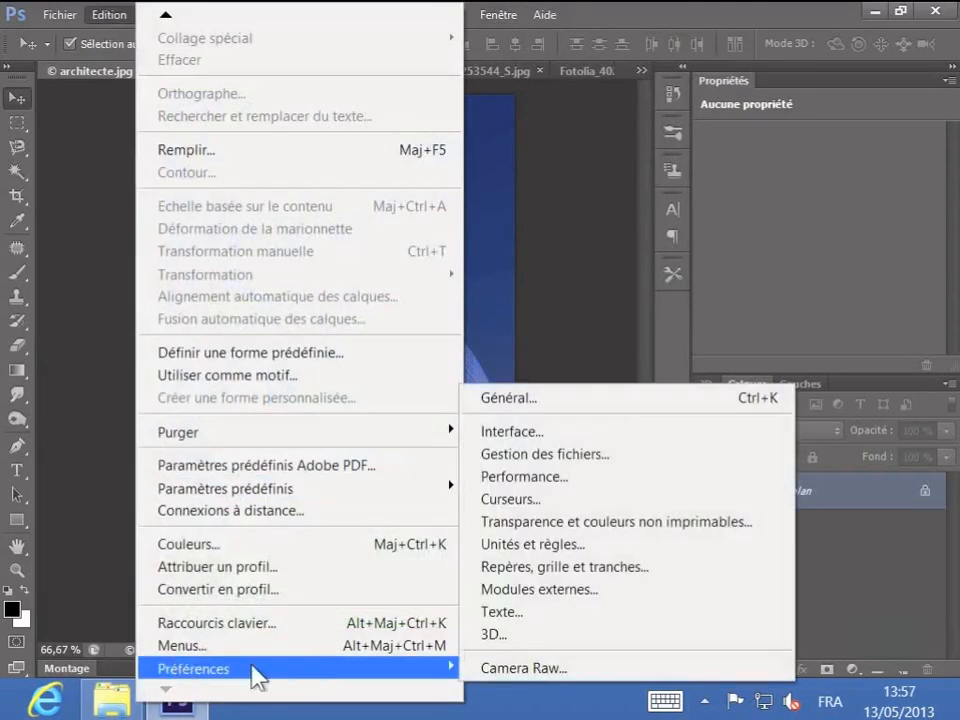
{"action": "left_click", "coordinate": [525, 433]}
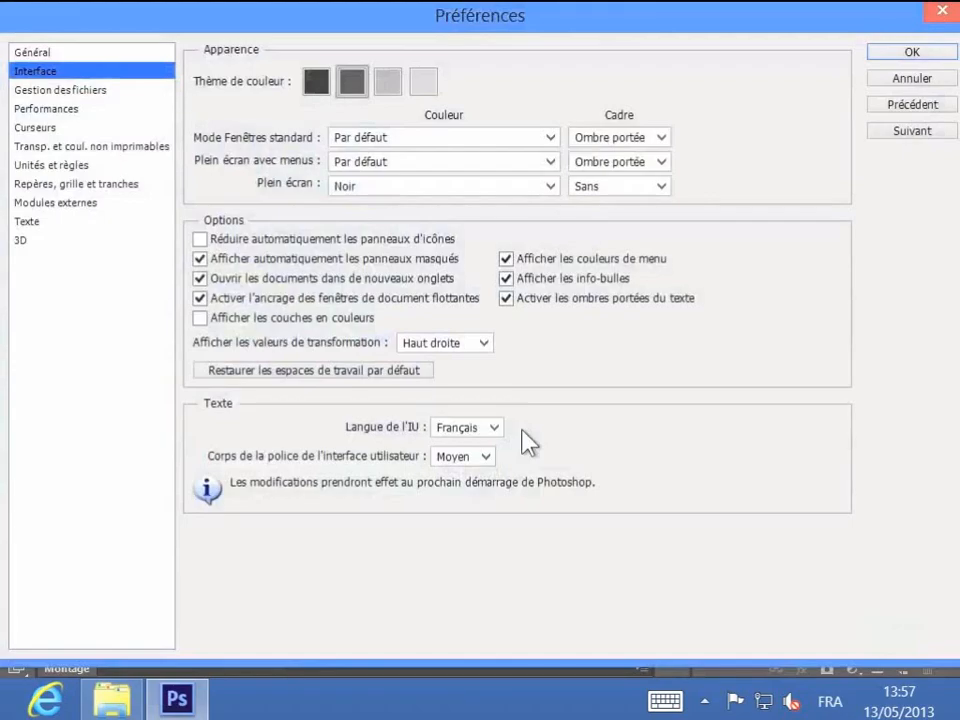
{"action": "left_click", "coordinate": [201, 298]}
{"action": "left_click", "coordinate": [203, 284]}
- Compare the interface color themes against the workspace and select the lightest gray theme
{"action": "left_click", "coordinate": [317, 88]}
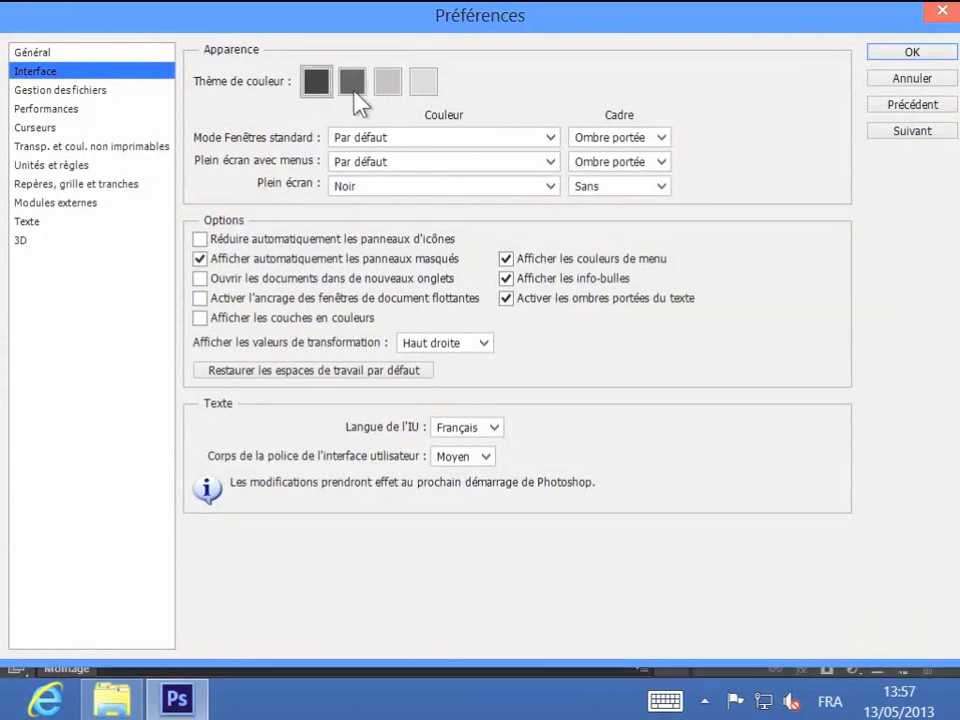
{"action": "left_click", "coordinate": [355, 95]}
{"action": "left_click", "coordinate": [402, 85]}
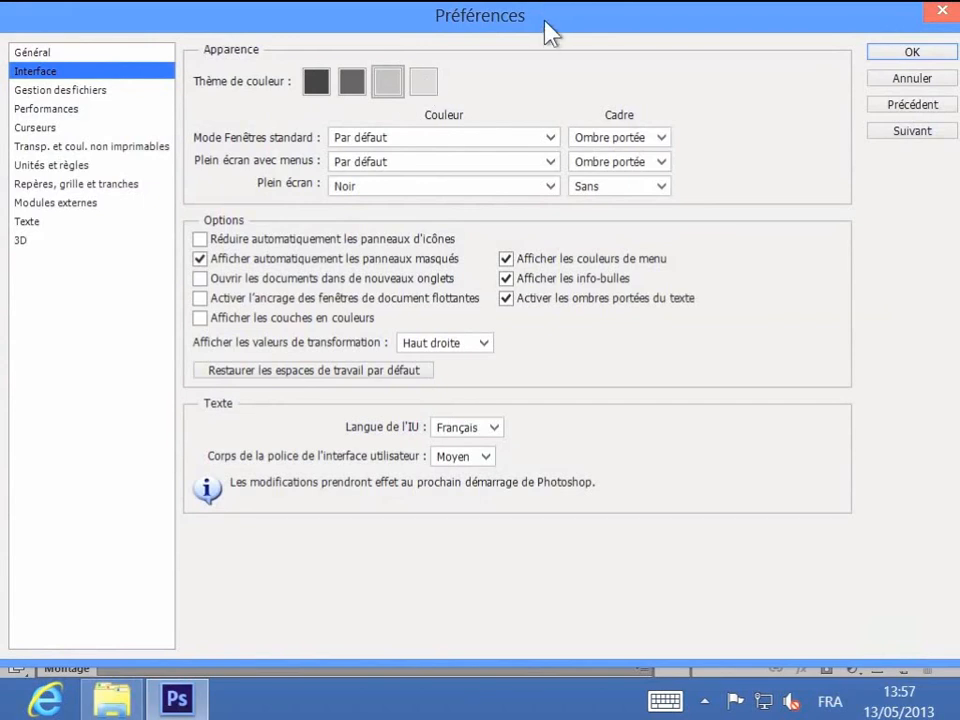
{"action": "left_click_drag", "start_coordinate": [546, 22], "coordinate": [543, 168]}
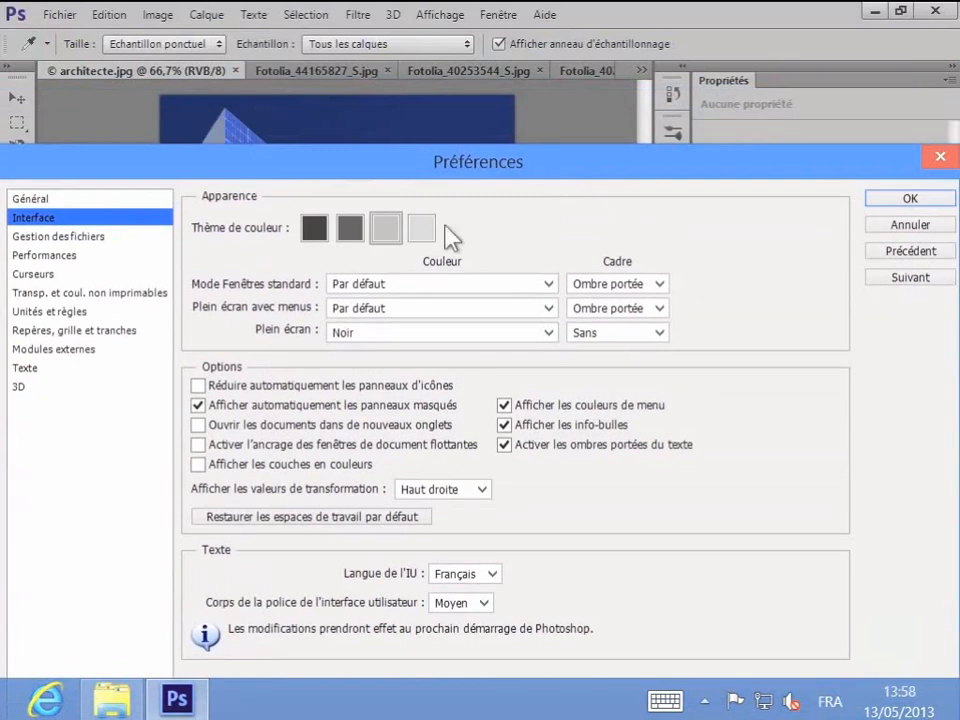
{"action": "left_click", "coordinate": [347, 238]}
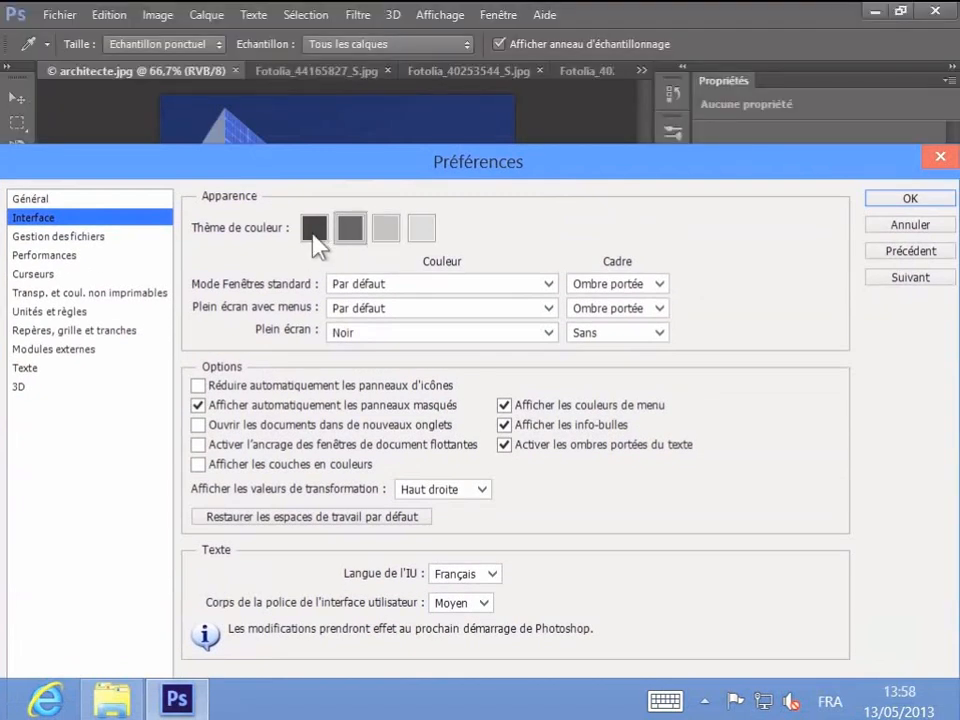
{"action": "left_click", "coordinate": [314, 232]}
{"action": "left_click", "coordinate": [380, 236]}
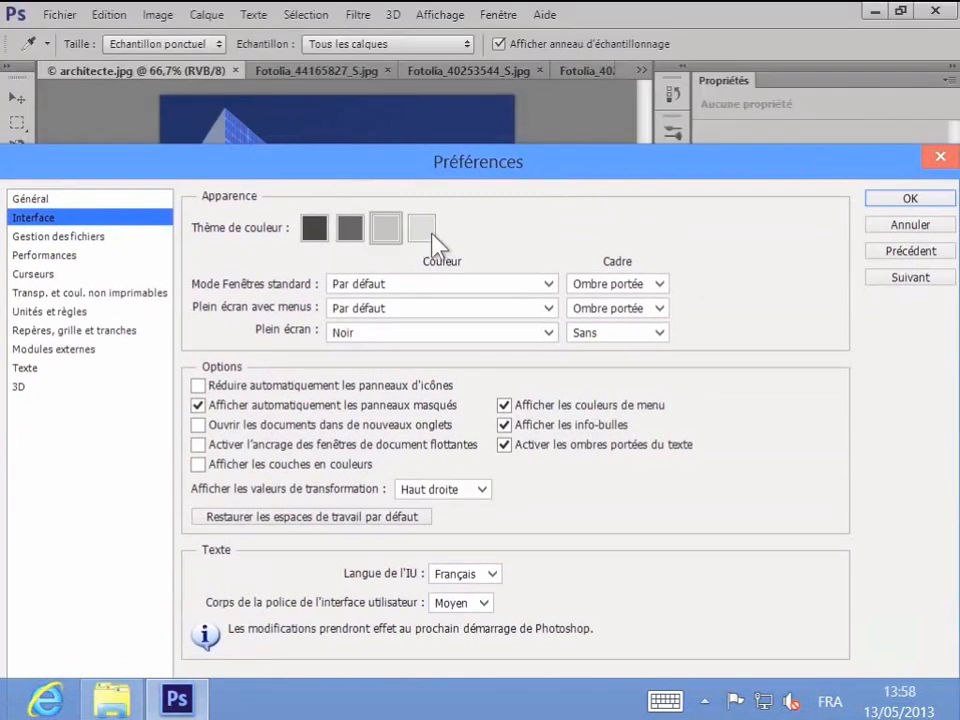
{"action": "left_click", "coordinate": [424, 234]}
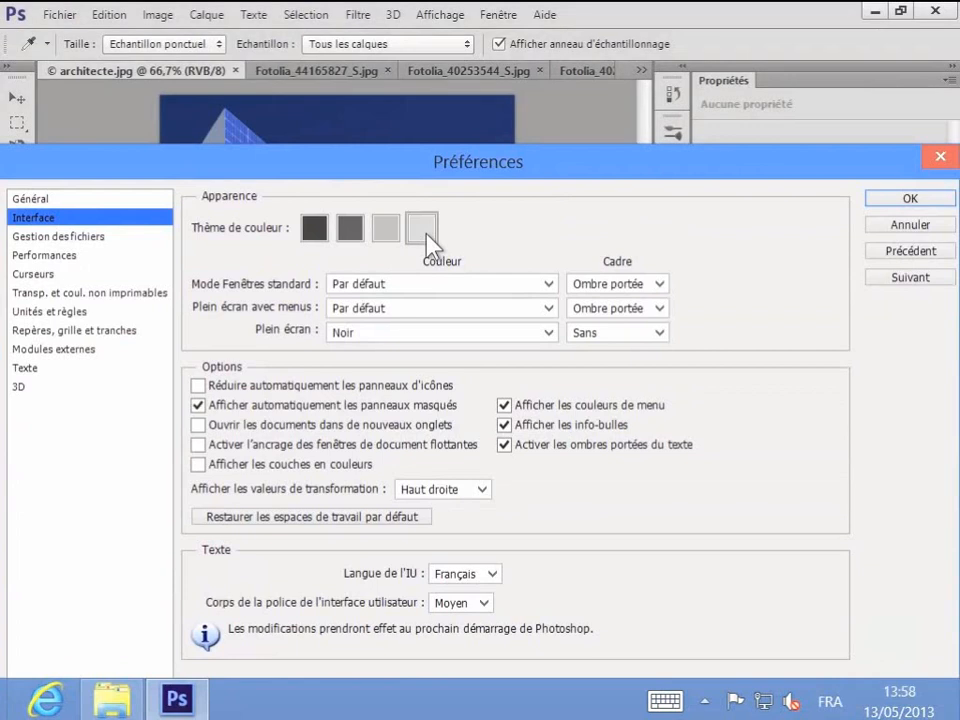
{"action": "left_click_drag", "start_coordinate": [442, 164], "coordinate": [447, 14]}
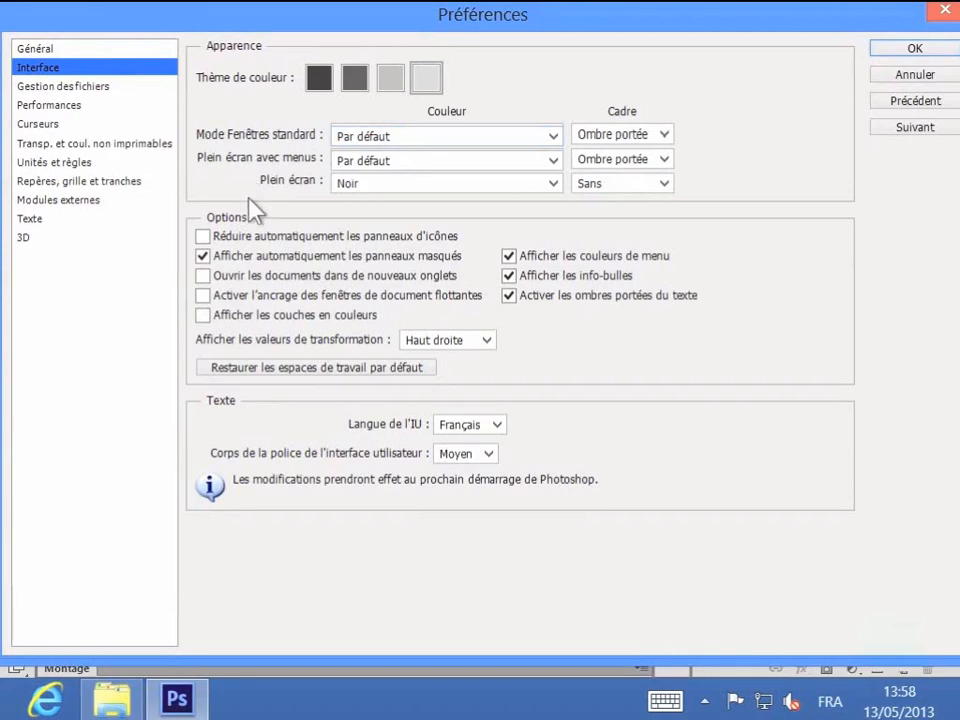
- Try a custom background color for Mode Fenêtres standard, cancel the color picker and set the color back to Par défaut
{"action": "left_click", "coordinate": [553, 138]}
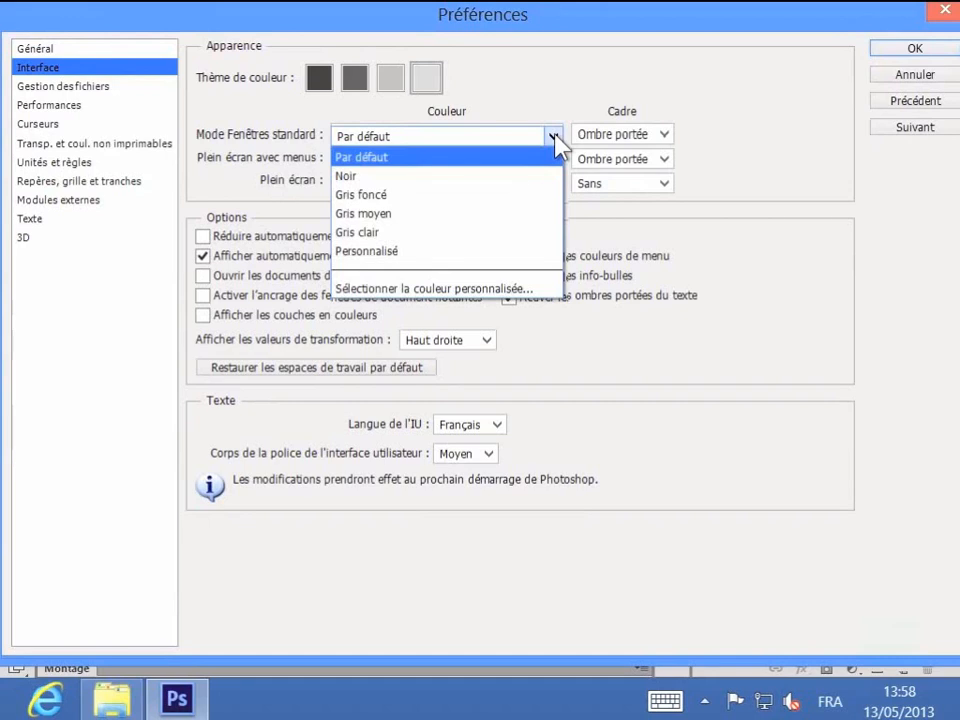
{"action": "left_click", "coordinate": [513, 253]}
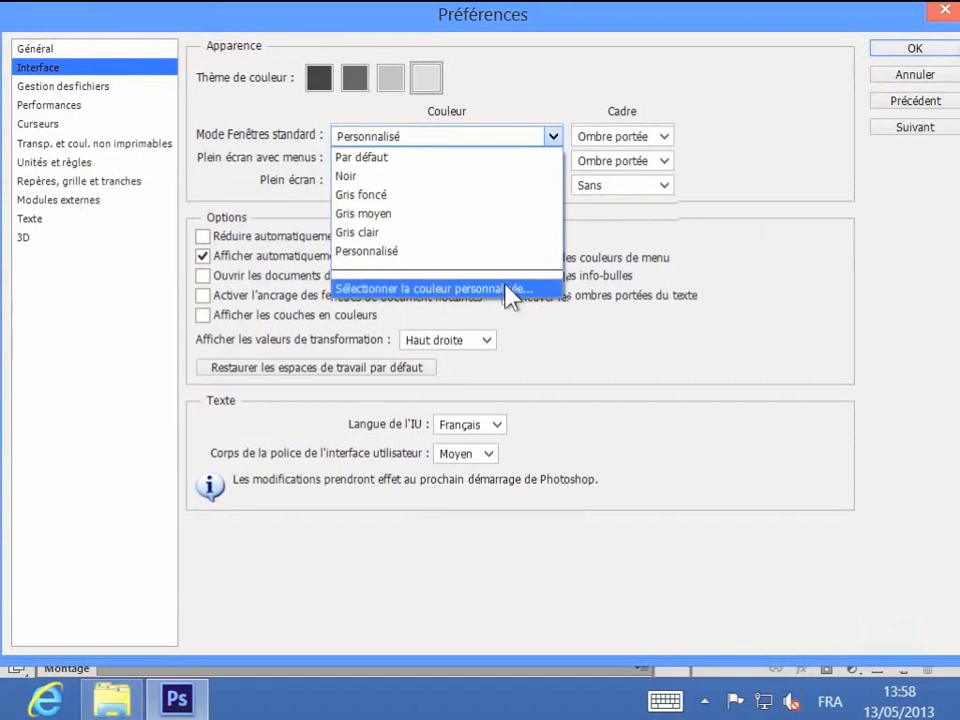
{"action": "left_click", "coordinate": [513, 289]}
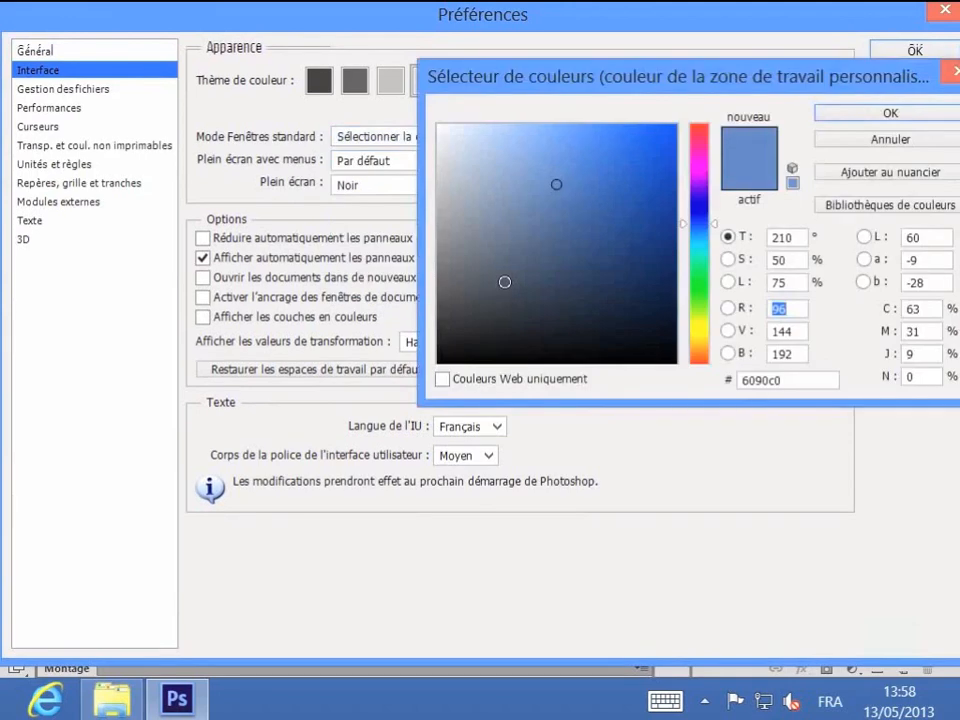
{"action": "left_click", "coordinate": [912, 142]}
{"action": "left_click", "coordinate": [553, 136]}
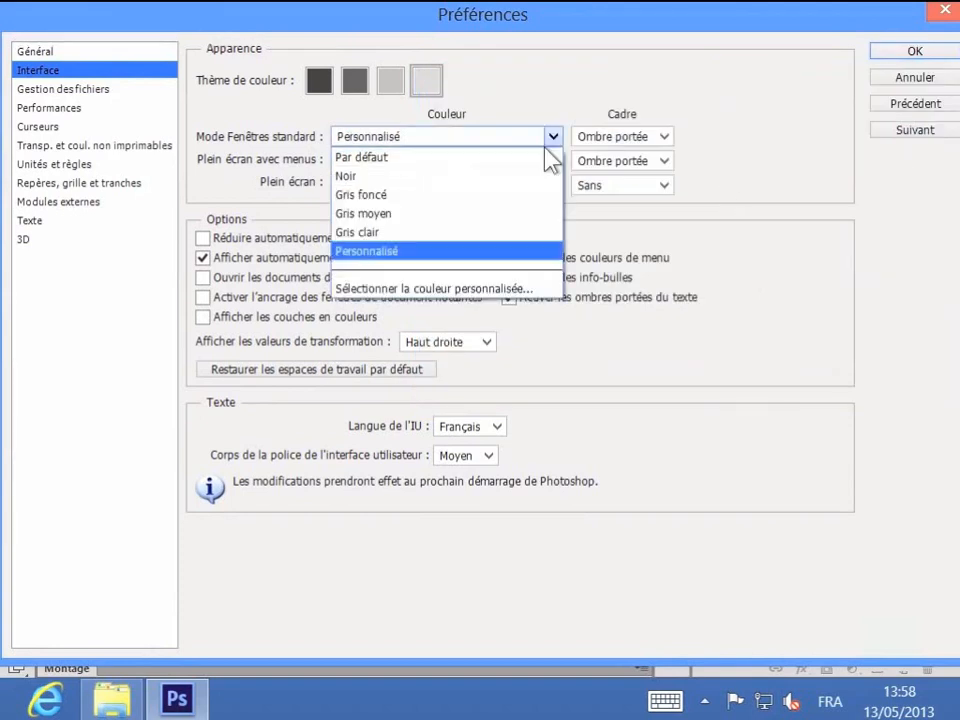
{"action": "left_click", "coordinate": [550, 155]}
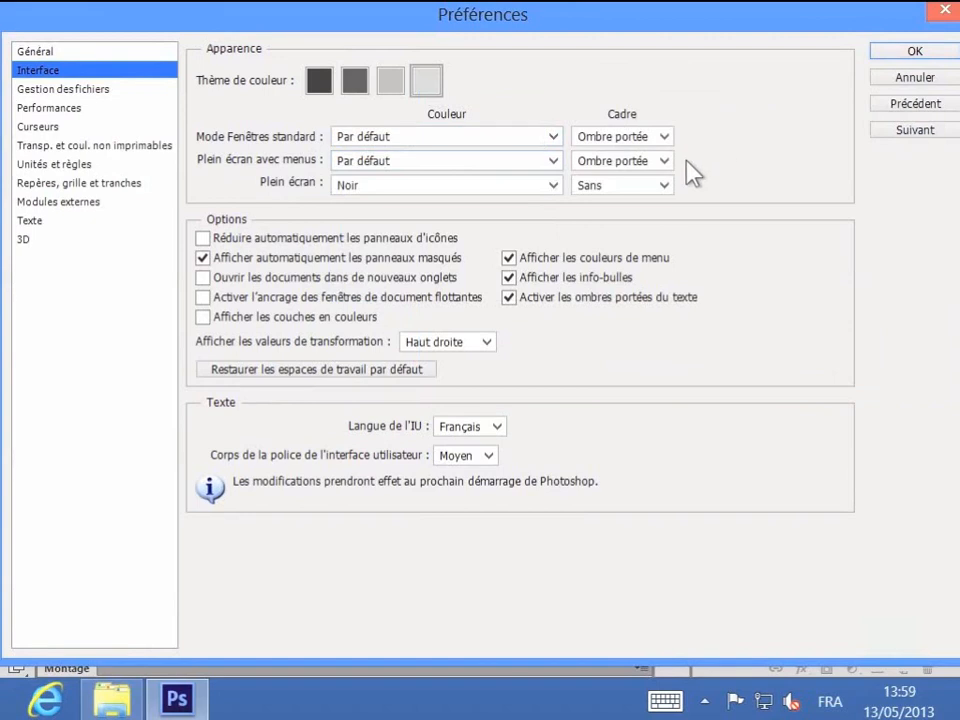
- Review the frame options for Mode Fenêtres standard, keep Ombre portée, and apply the interface preferences
{"action": "left_click", "coordinate": [665, 138]}
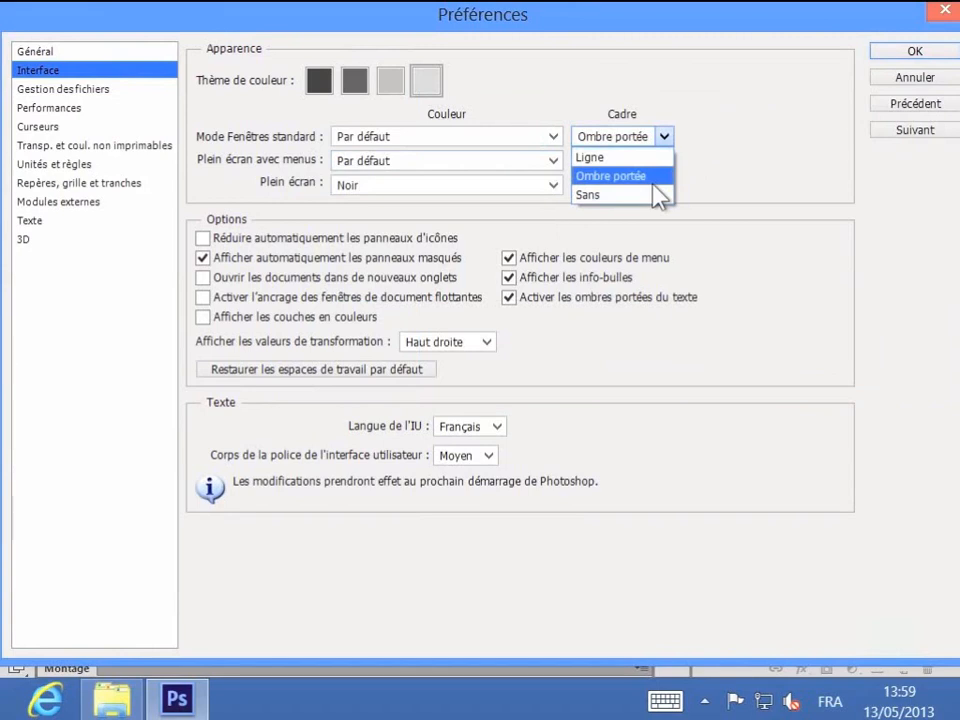
{"action": "left_click", "coordinate": [739, 183]}
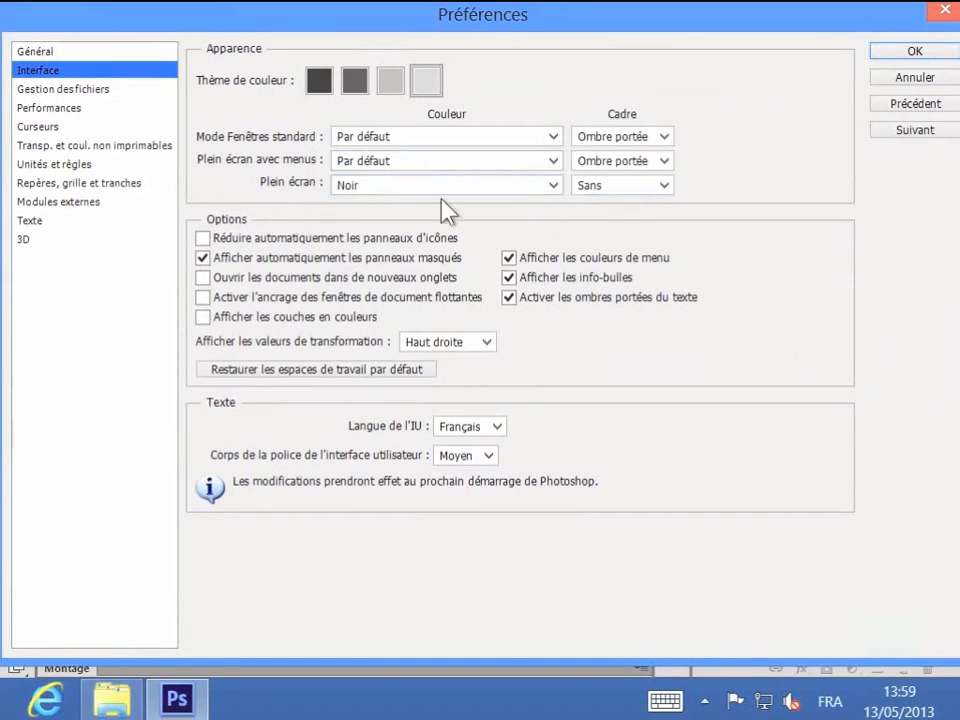
{"action": "left_click", "coordinate": [899, 58]}
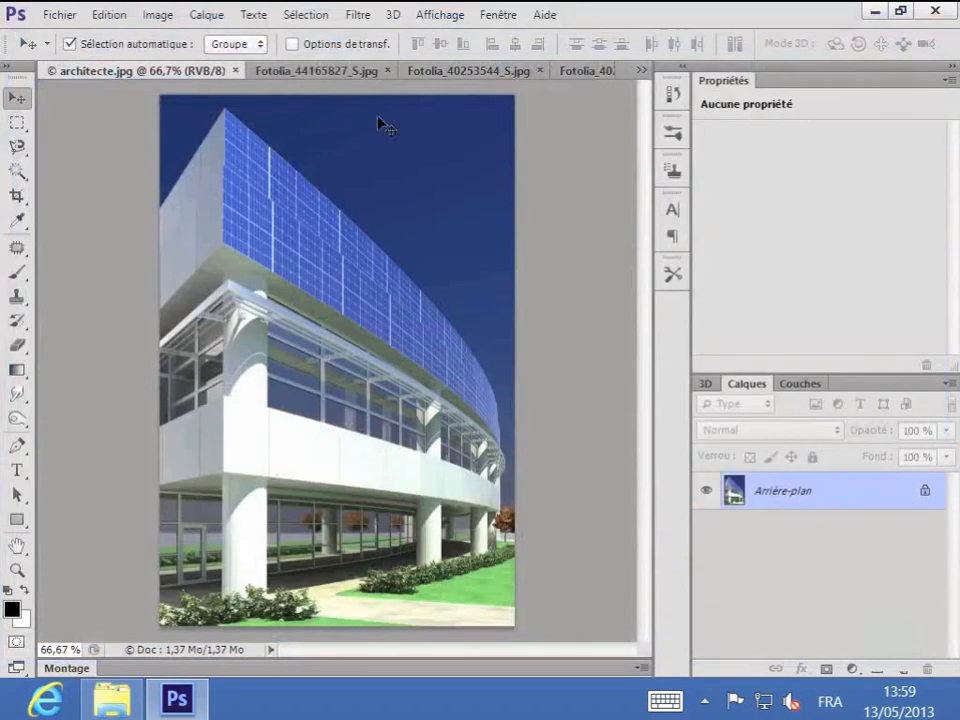
- Open Fotolia_41194996_XS.jpg from the Maison intelligente folder, discarding its embedded color profile
{"action": "left_click", "coordinate": [58, 18]}
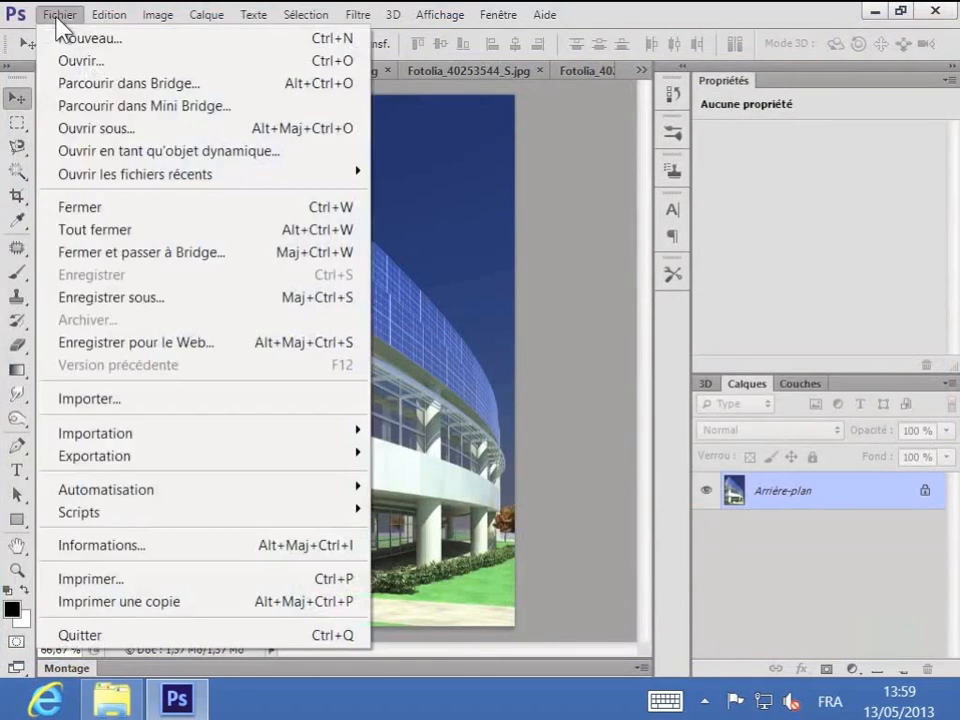
{"action": "left_click", "coordinate": [69, 60]}
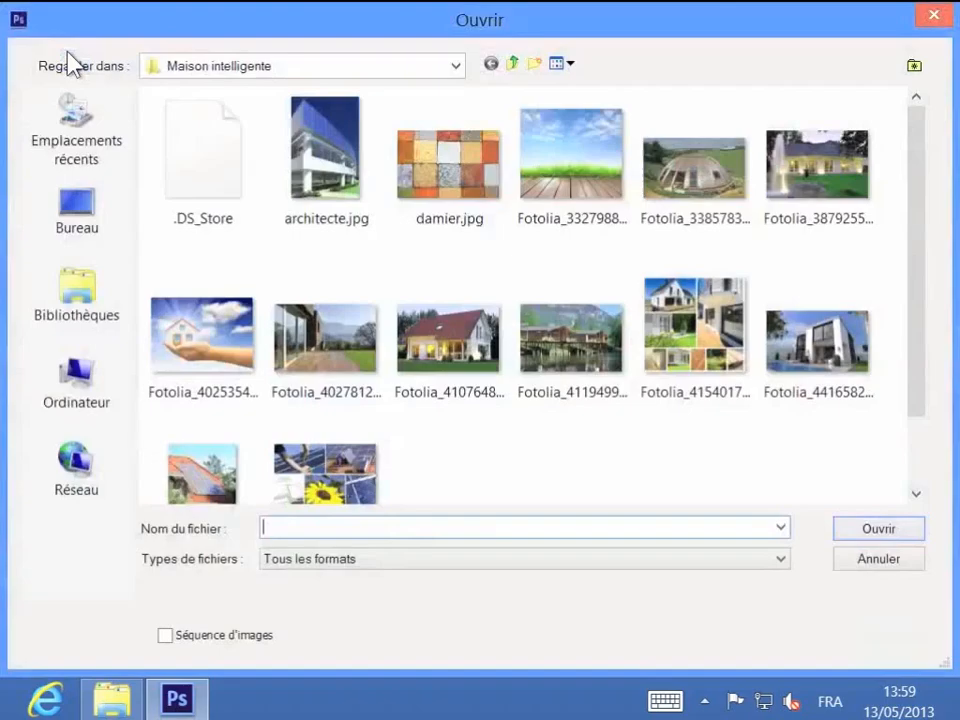
{"action": "left_click", "coordinate": [483, 366]}
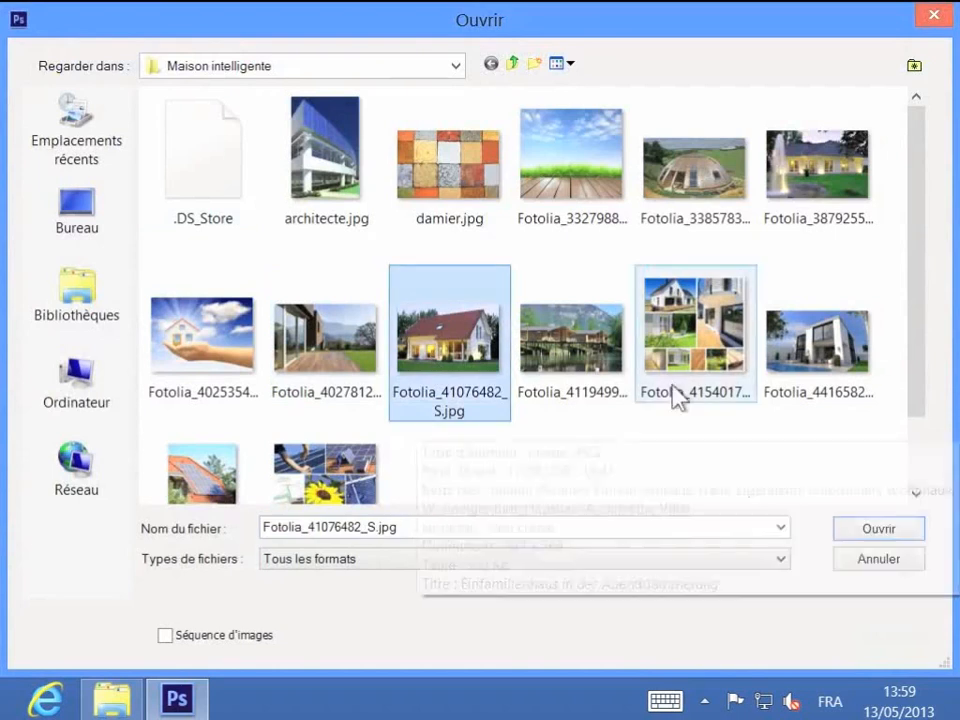
{"action": "left_click", "coordinate": [590, 390]}
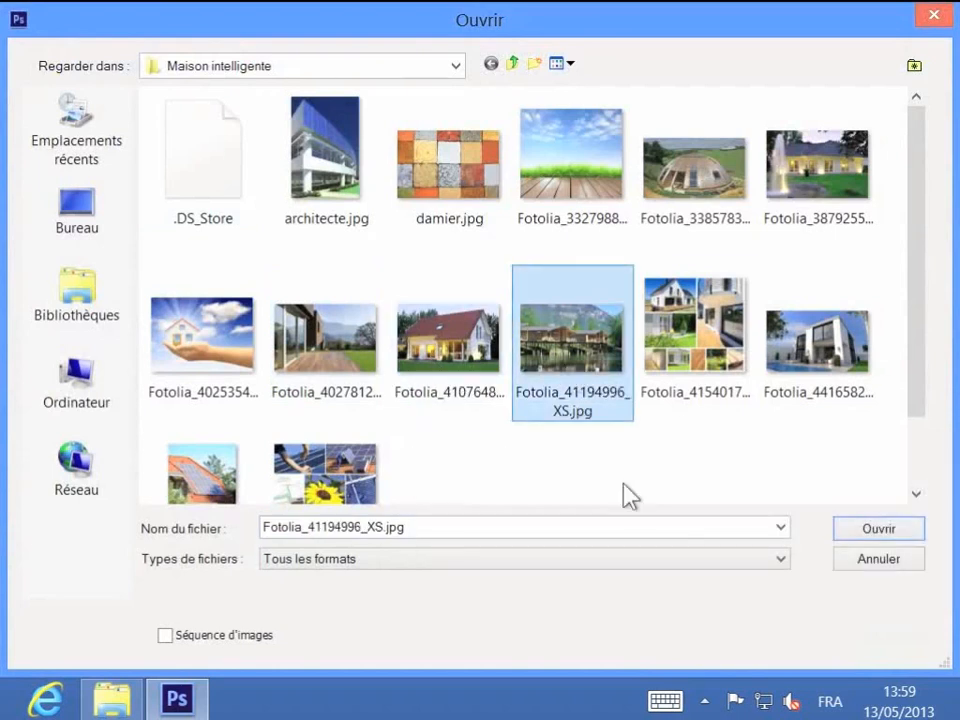
{"action": "left_click", "coordinate": [859, 531]}
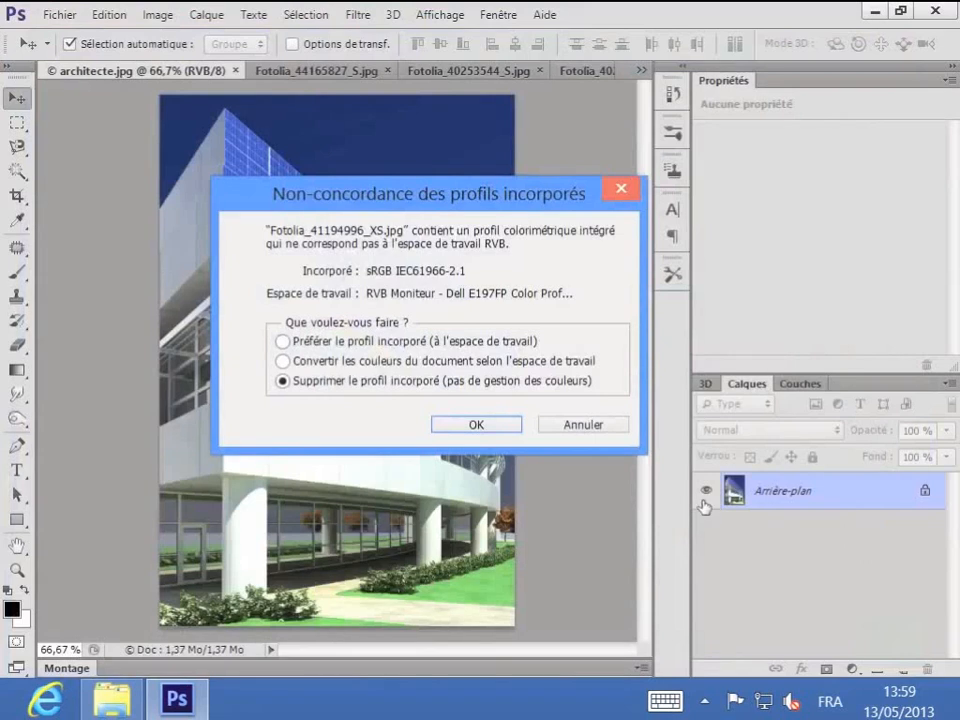
{"action": "left_click", "coordinate": [505, 427]}
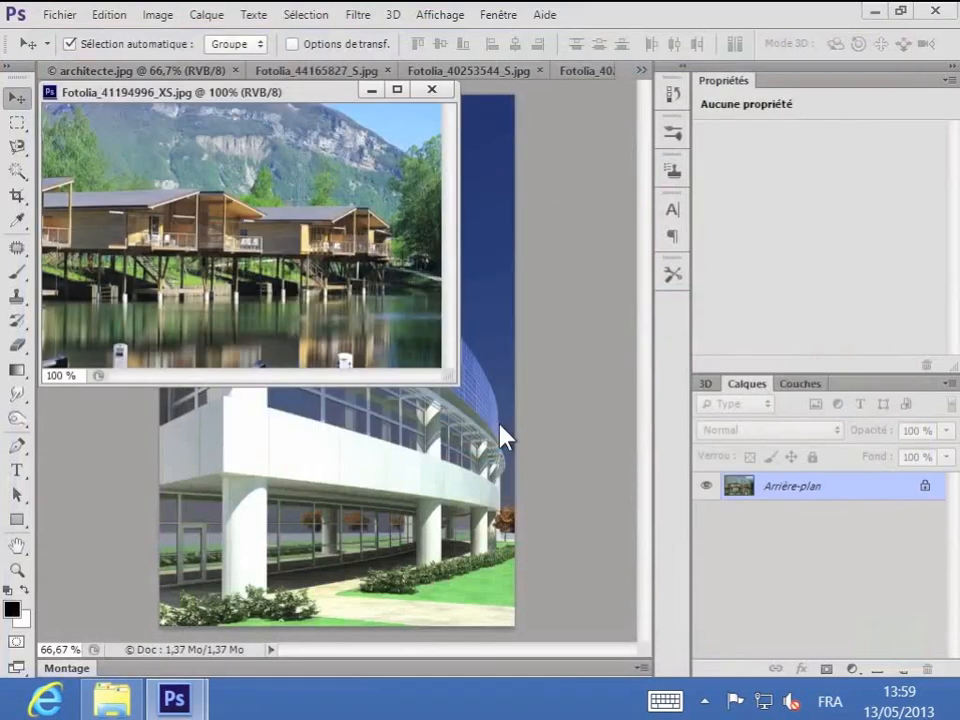